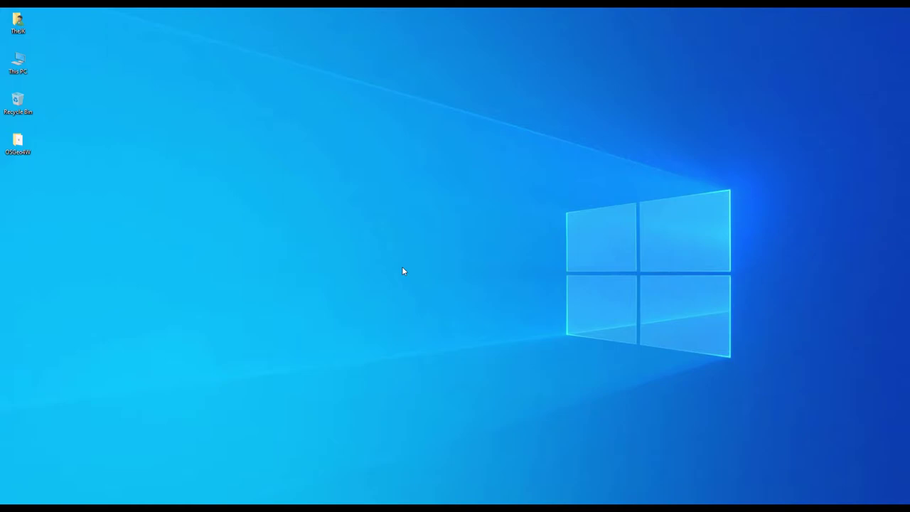
- Search for 'qgis' and launch QGIS Desktop 3.18.2
key(super)
text(qgis)
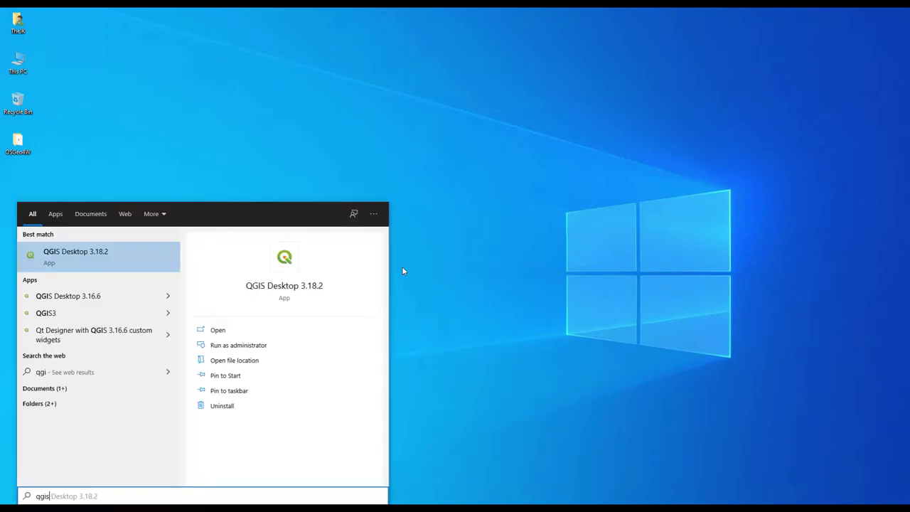
click(98, 259)
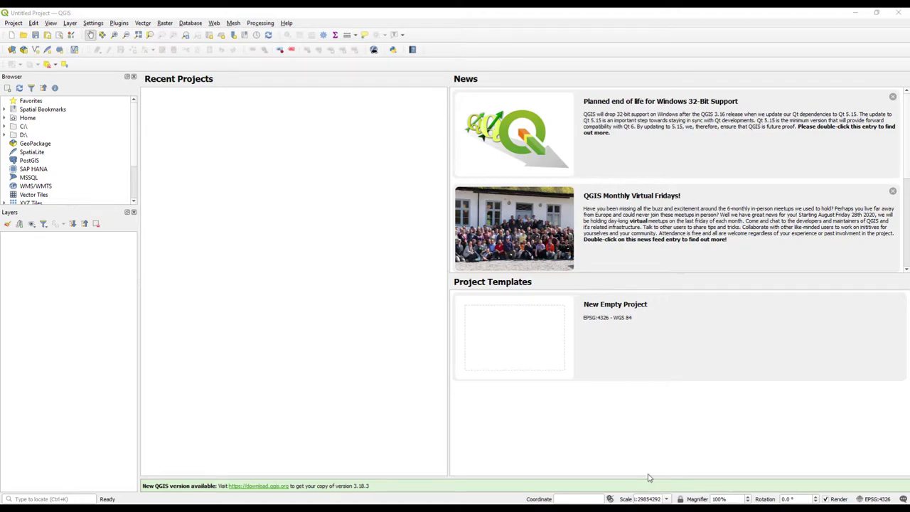
- Bring the new untitled QGIS project into focus and show the Plugins menu
click(47, 13)
click(119, 25)
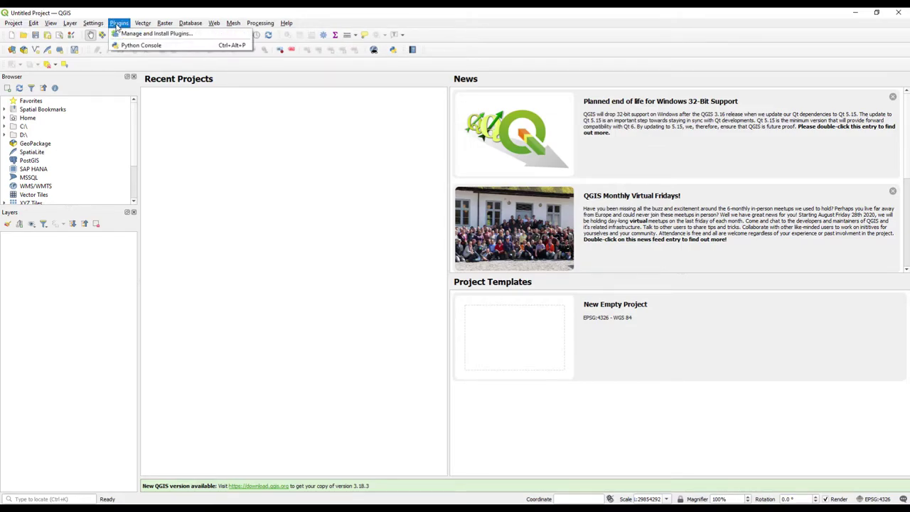
mouse_move(141, 24)
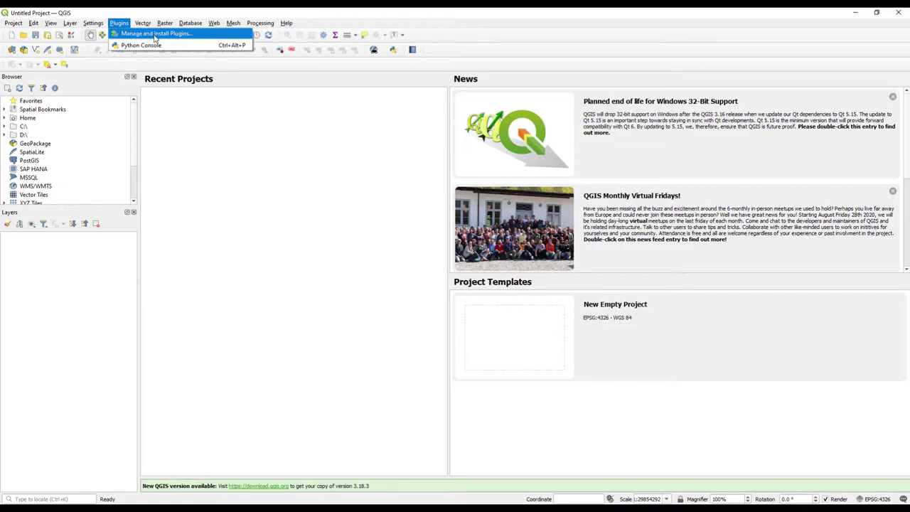
- Open Manage and Install Plugins and read DB Manager's can't-uninstall core plugin notice
click(155, 38)
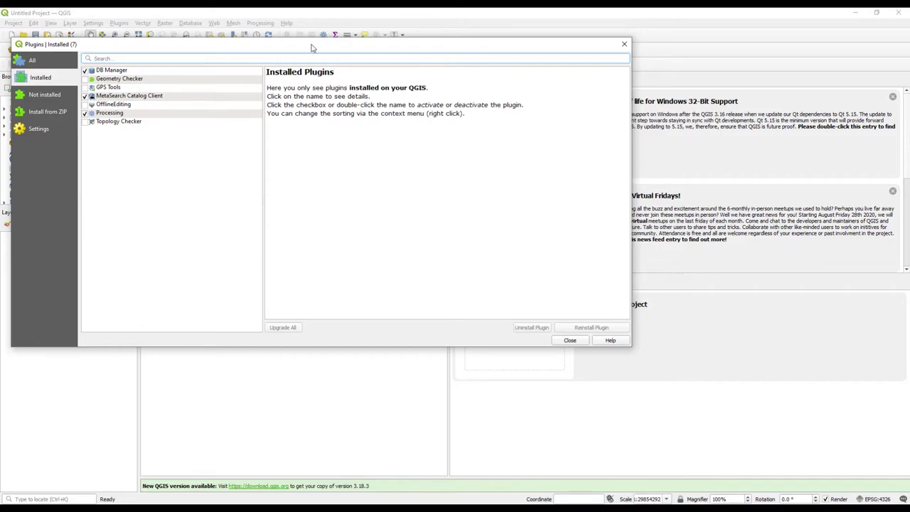
drag(315, 46, 421, 64)
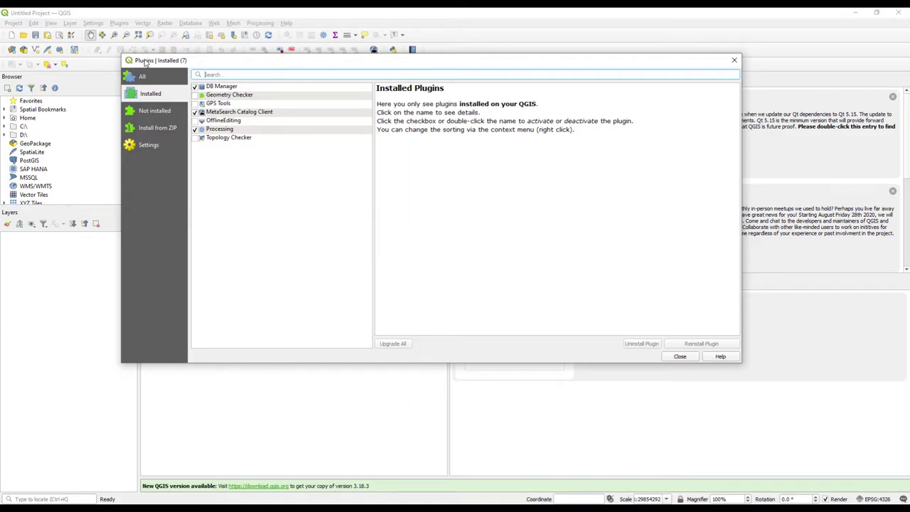
drag(377, 60, 380, 21)
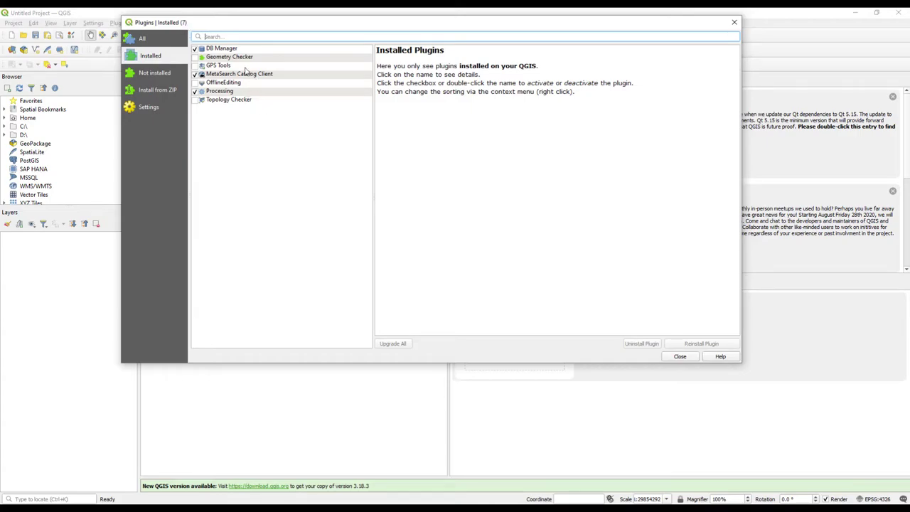
click(221, 49)
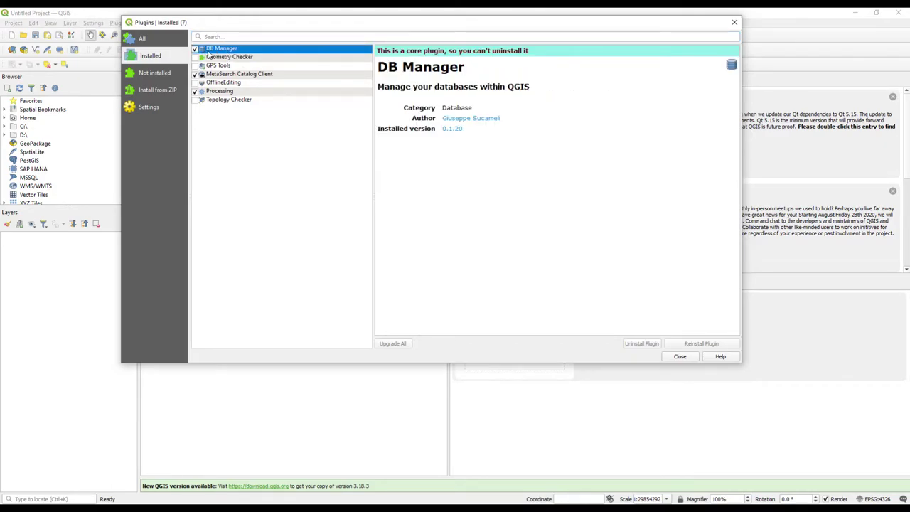
click(395, 55)
drag(396, 54, 532, 50)
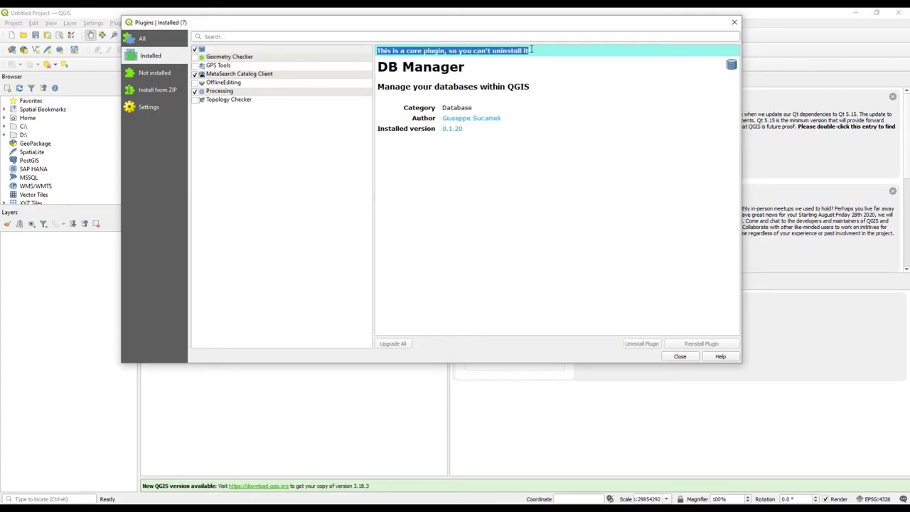
click(531, 49)
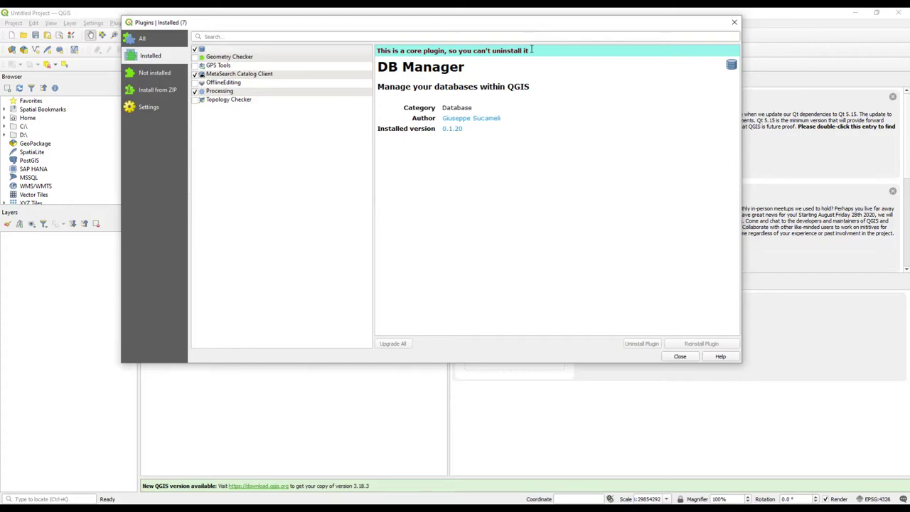
- Review details of Geometry Checker, GPS Tools, MetaSearch, OfflineEditing, Processing and Topology Checker, ending on DB Manager
click(229, 57)
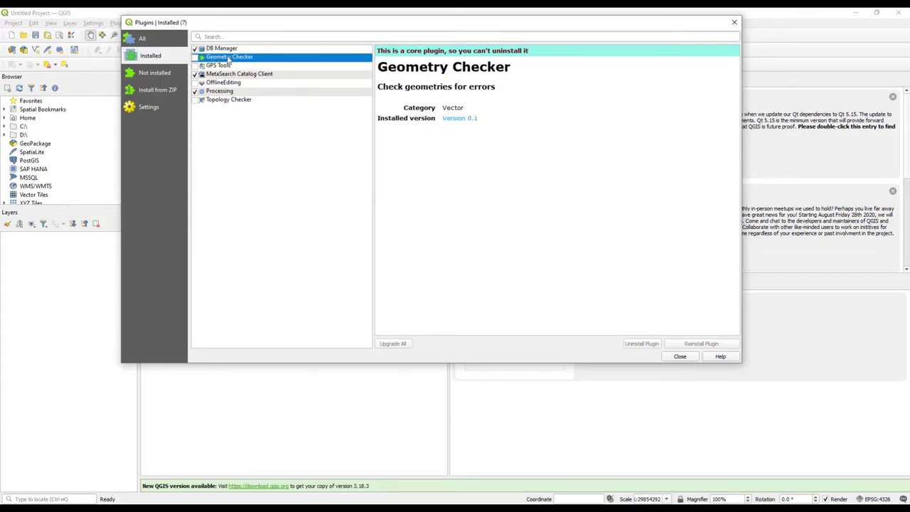
click(219, 65)
click(227, 76)
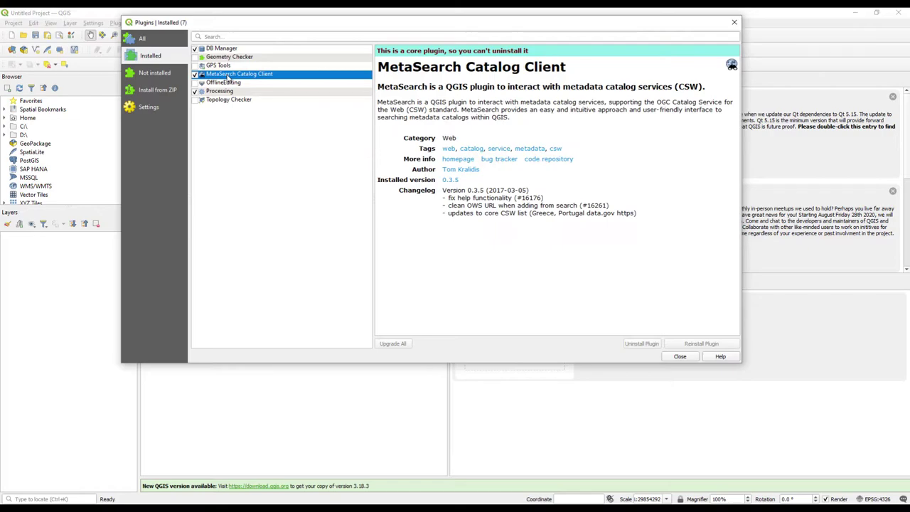
click(229, 82)
click(238, 91)
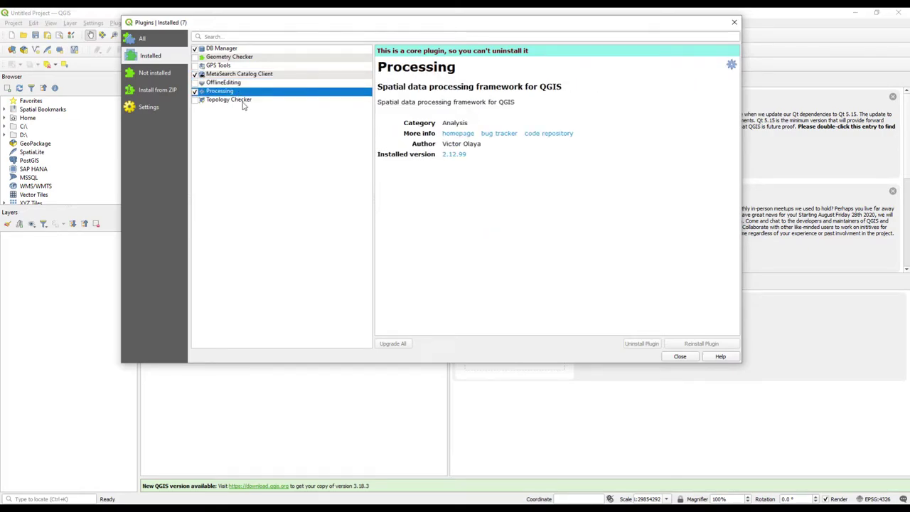
click(242, 101)
click(237, 92)
click(234, 83)
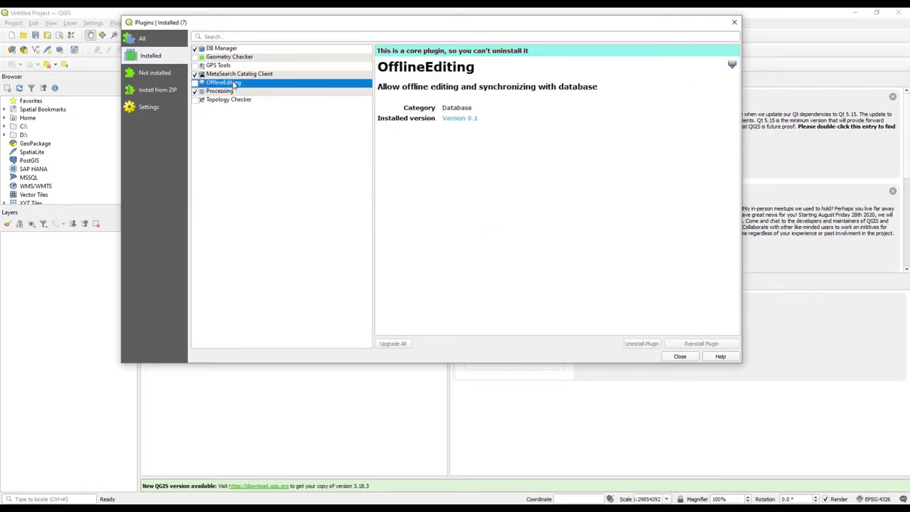
click(234, 74)
click(232, 65)
click(232, 49)
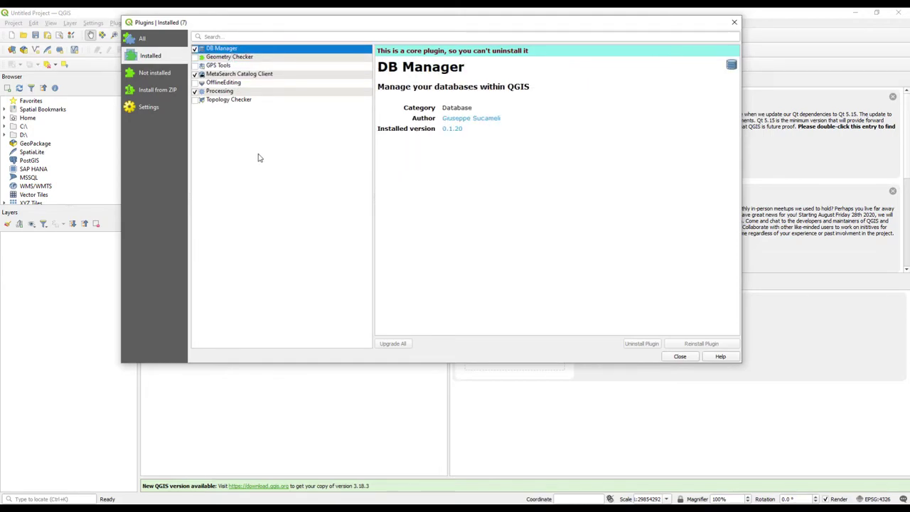
- Filter plugins by 'OSM' on the Not installed tab and view OSMDownloader 1.0.3 details
click(231, 37)
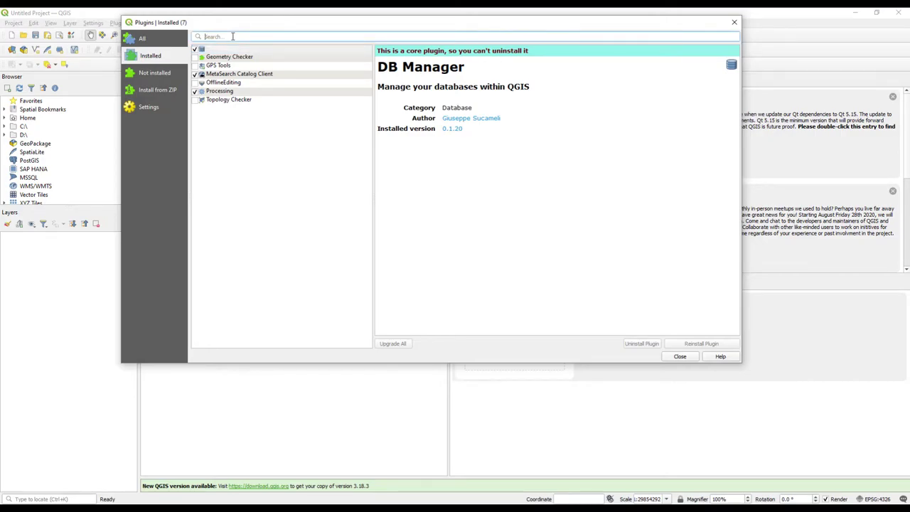
text(OSM)
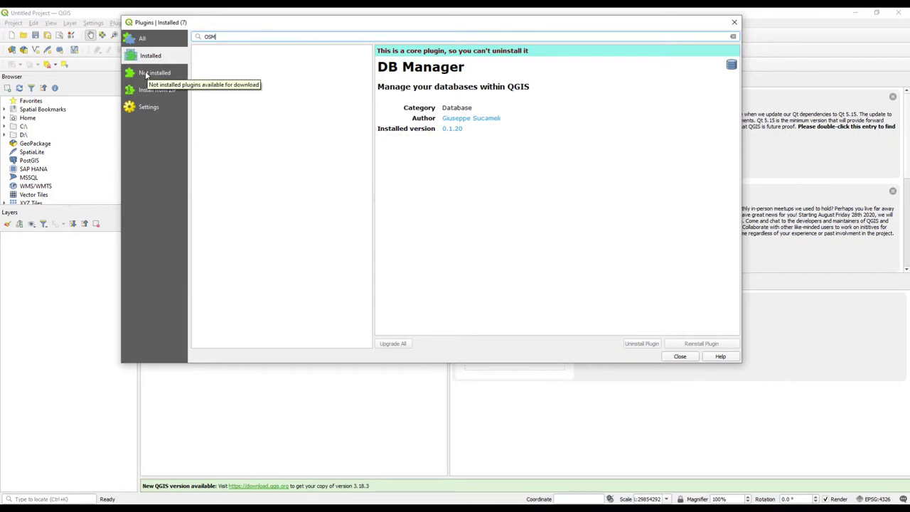
click(154, 74)
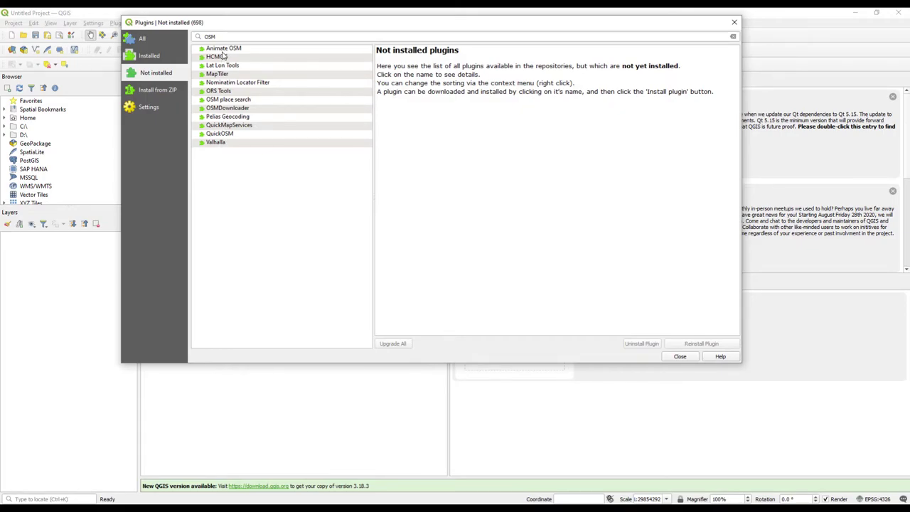
click(227, 110)
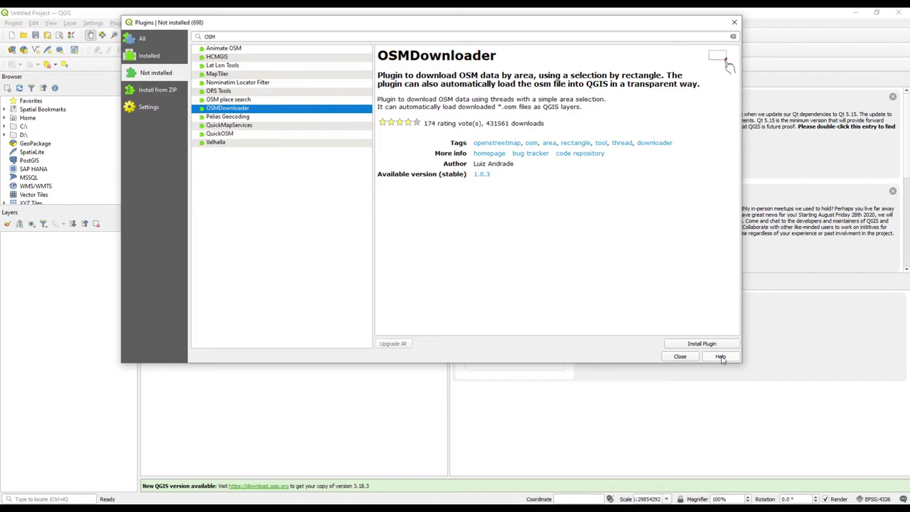
- Install OSMDownloader 1.0.3, note the success message, and close the Plugins dialog
click(702, 344)
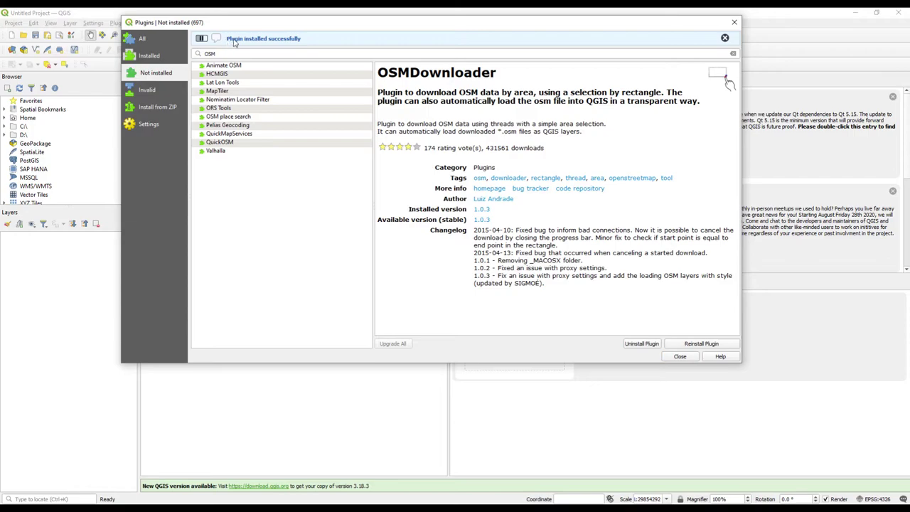
drag(227, 39, 304, 41)
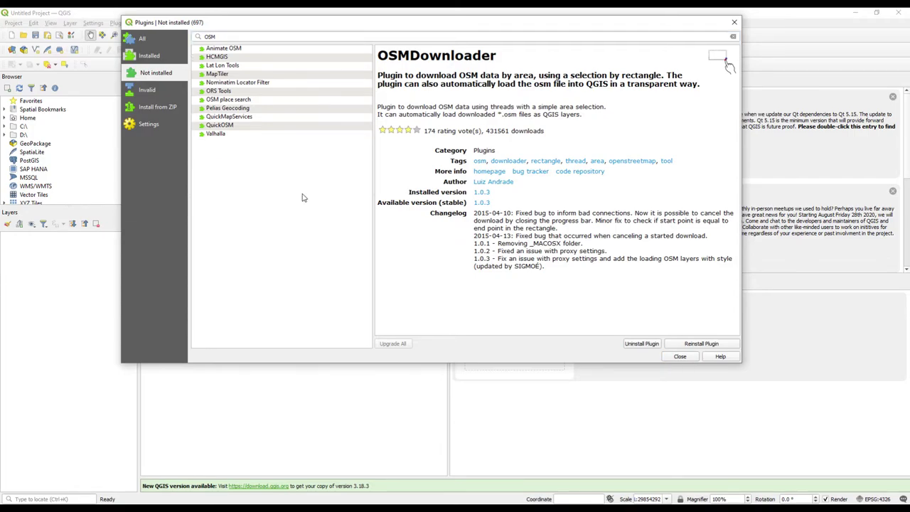
click(680, 357)
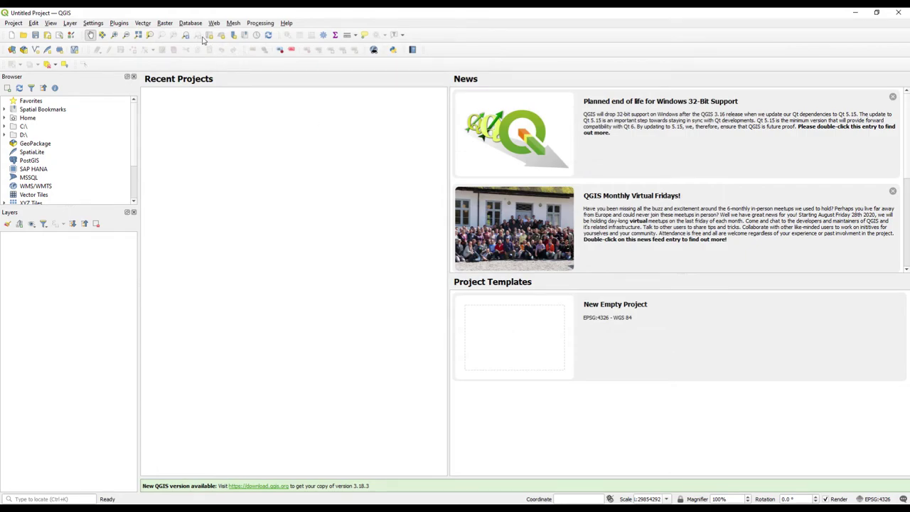
click(119, 24)
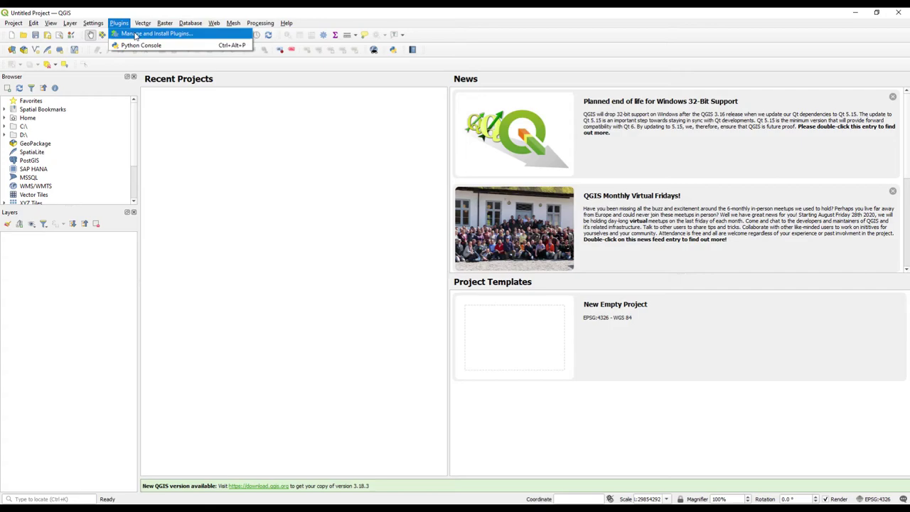
click(138, 34)
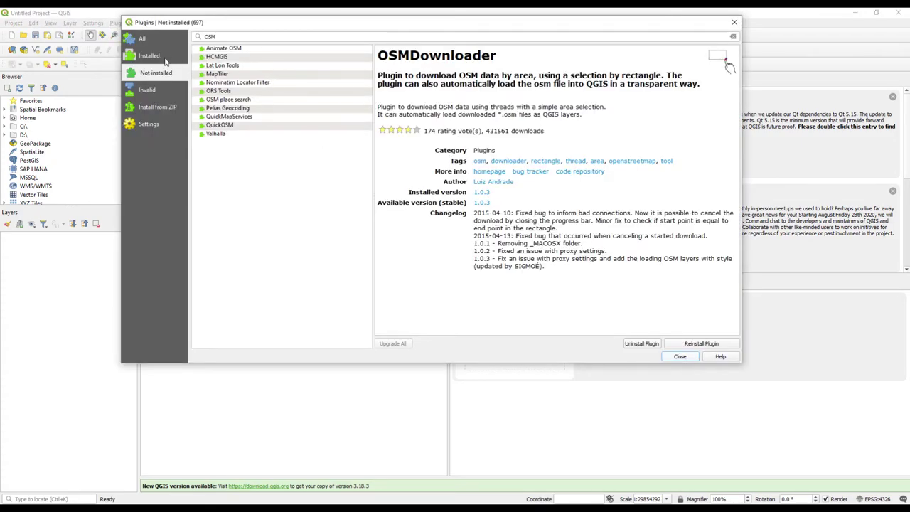
click(165, 61)
click(226, 50)
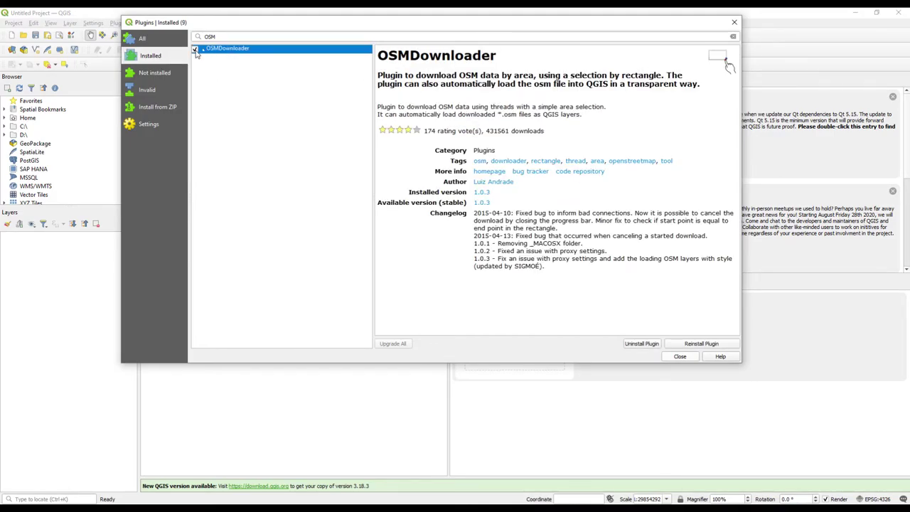
drag(312, 24, 394, 86)
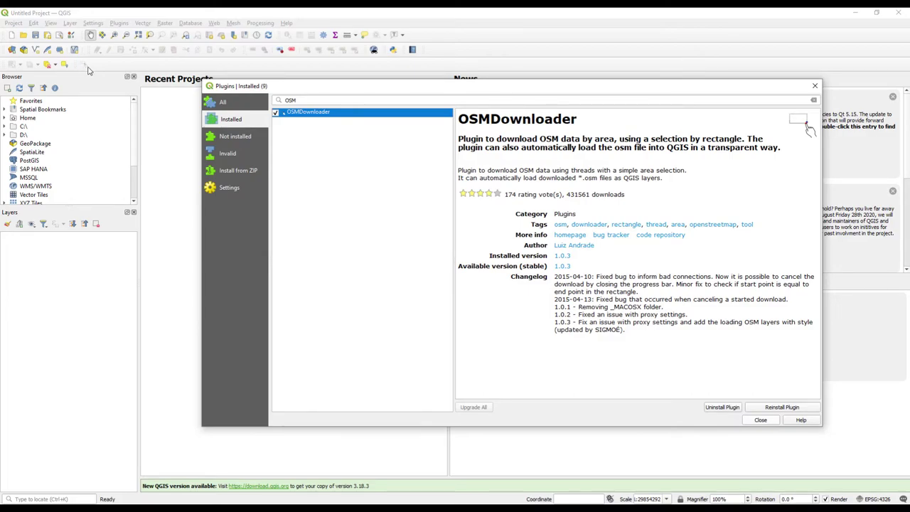
- Close the plugin manager and set Icon size to 64 in Options > General
click(815, 86)
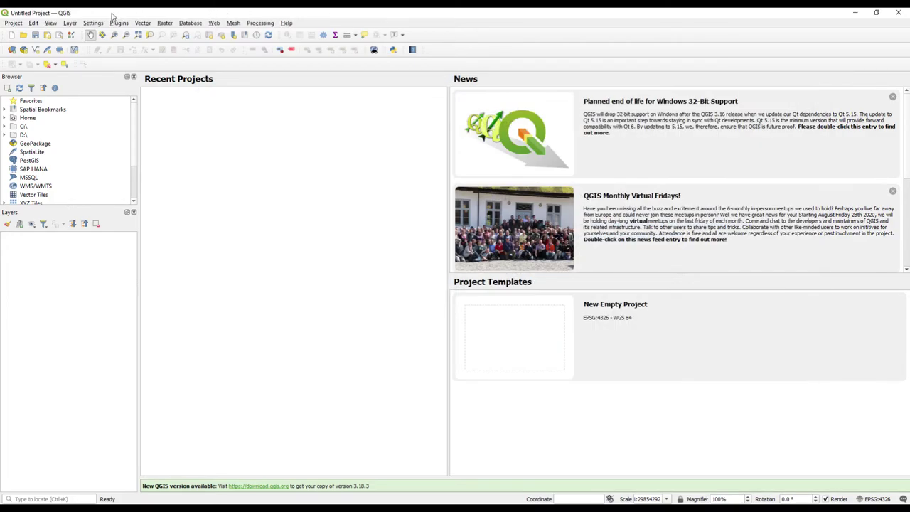
click(93, 23)
click(131, 90)
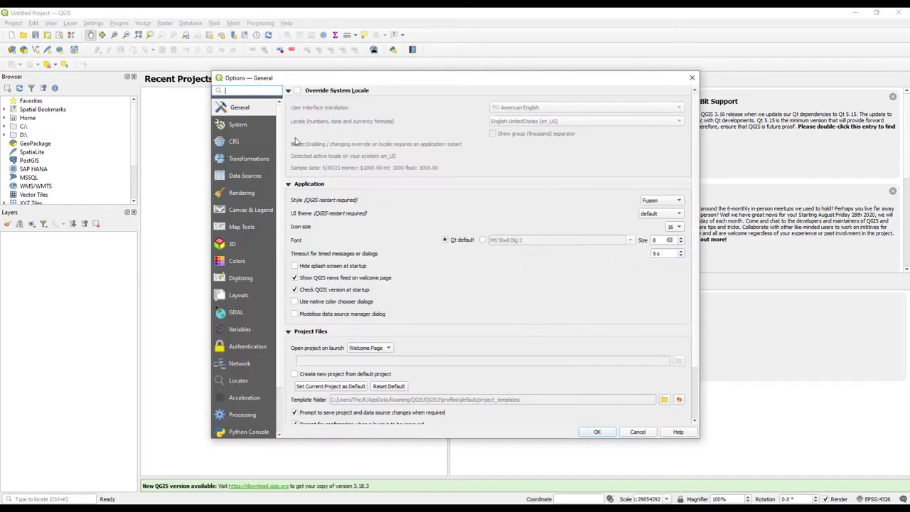
click(672, 226)
click(673, 267)
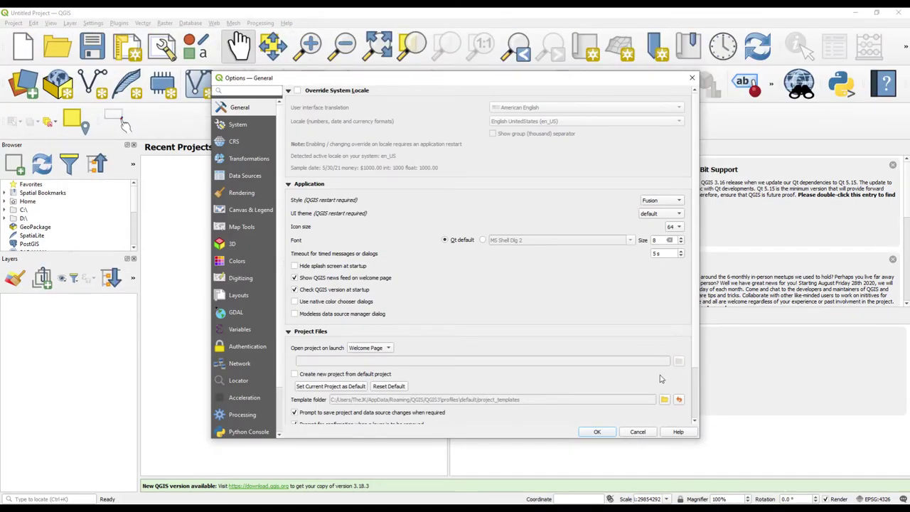
click(597, 432)
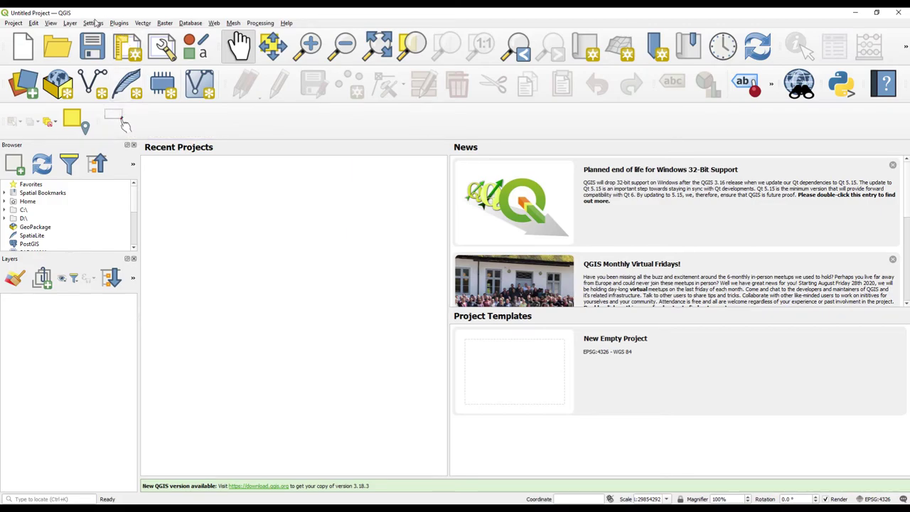
- In the reopened plugin manager, toggle the OSMDownloader checkbox repeatedly, leaving it enabled
click(118, 24)
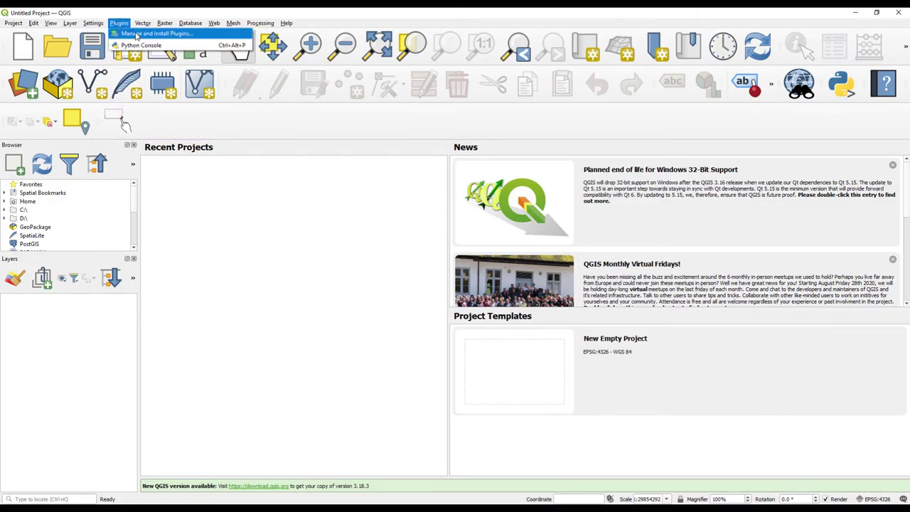
click(136, 33)
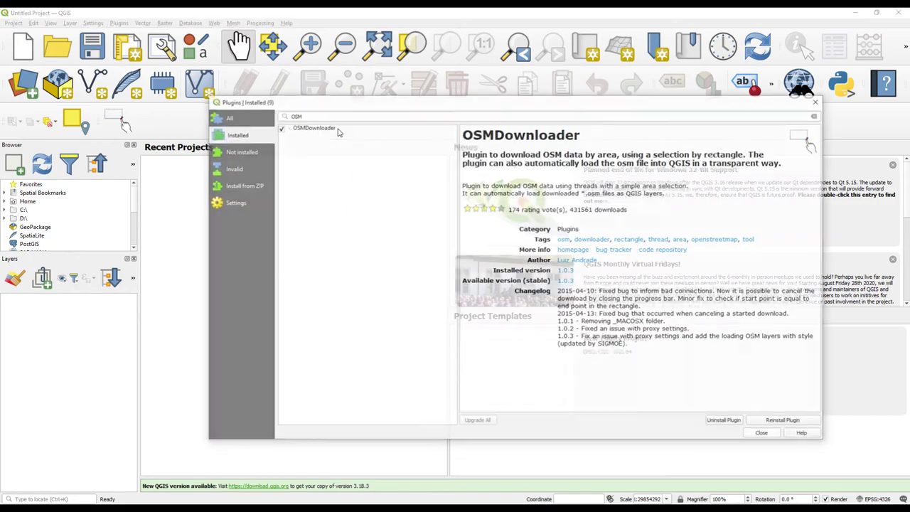
drag(318, 109, 386, 107)
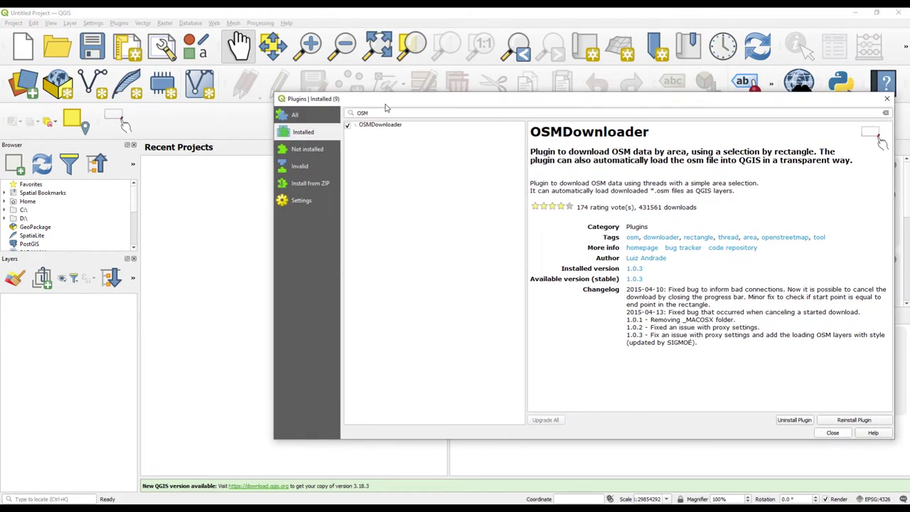
click(349, 127)
click(348, 127)
click(348, 127)
click(347, 126)
click(348, 125)
click(347, 126)
drag(472, 101, 397, 67)
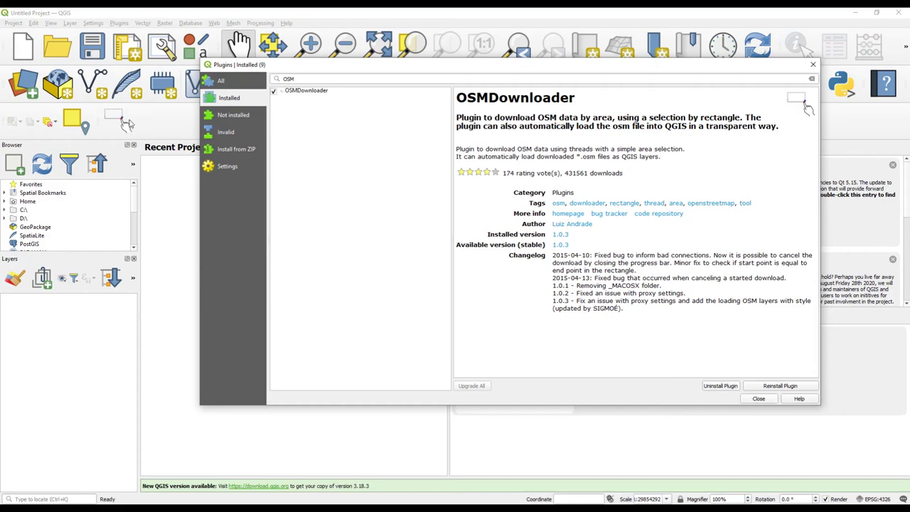
- Uninstall OSMDownloader and confirm with Yes
click(721, 386)
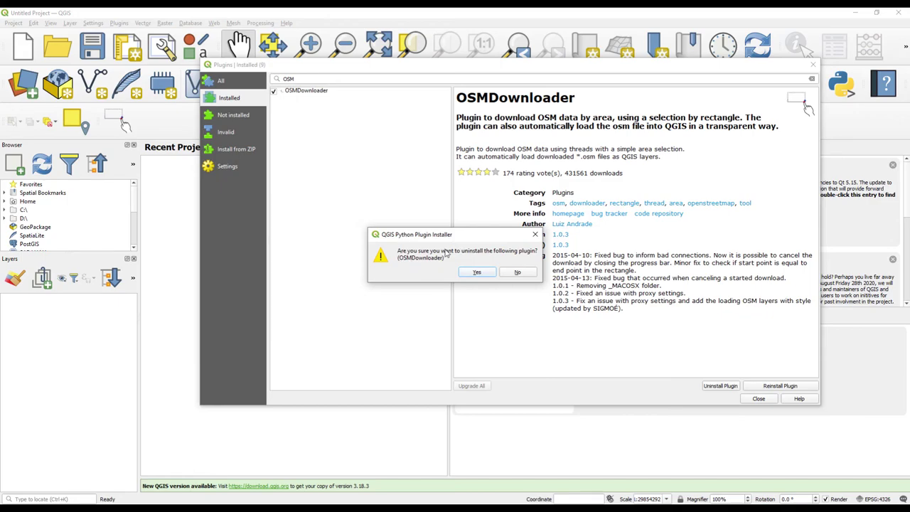
click(484, 274)
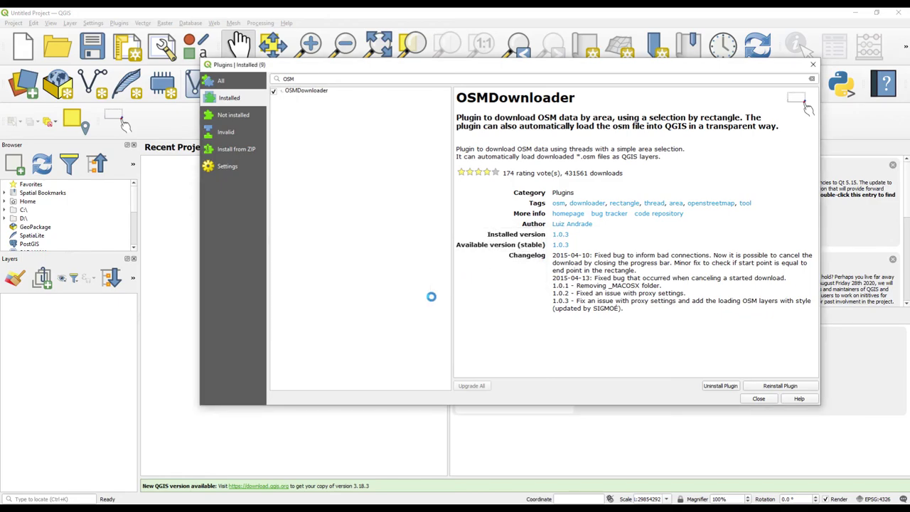
click(758, 398)
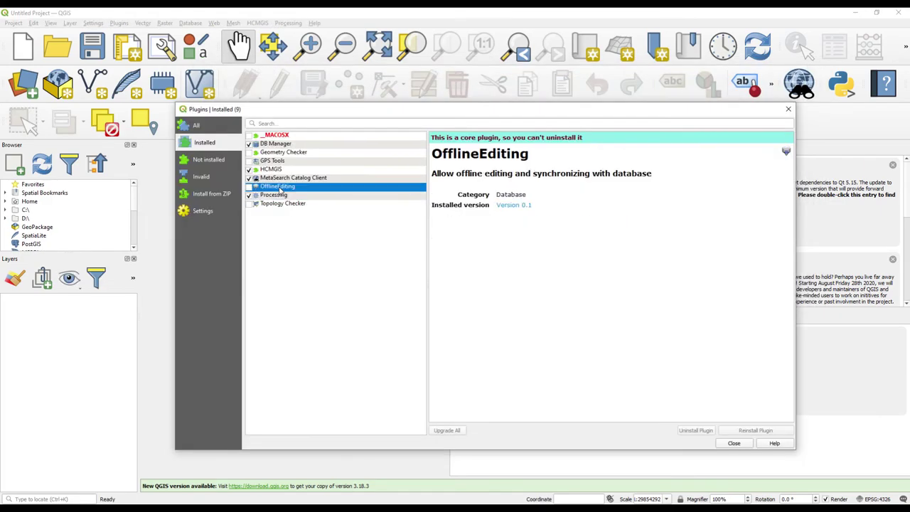
- View details of MetaSearch, HCMGIS, GPS Tools, Geometry Checker, DB Manager and OfflineEditing
click(279, 178)
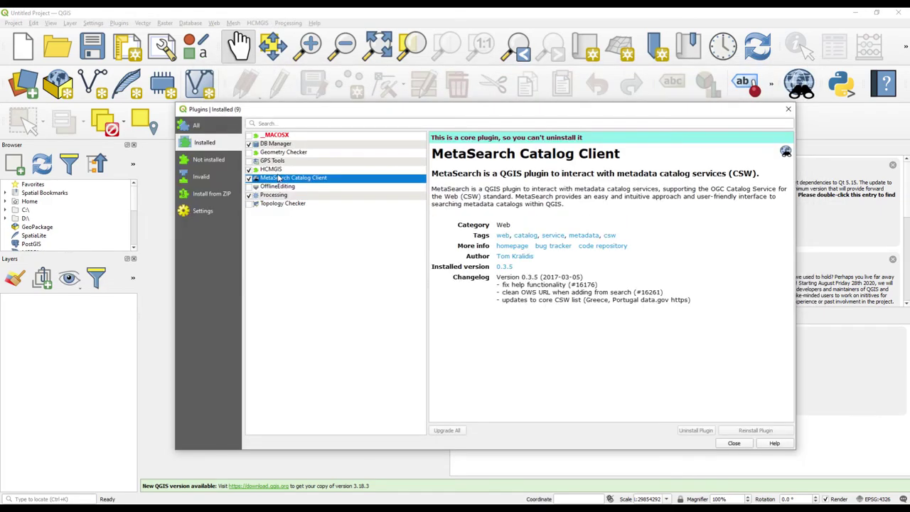
click(278, 170)
click(277, 160)
click(279, 152)
click(277, 143)
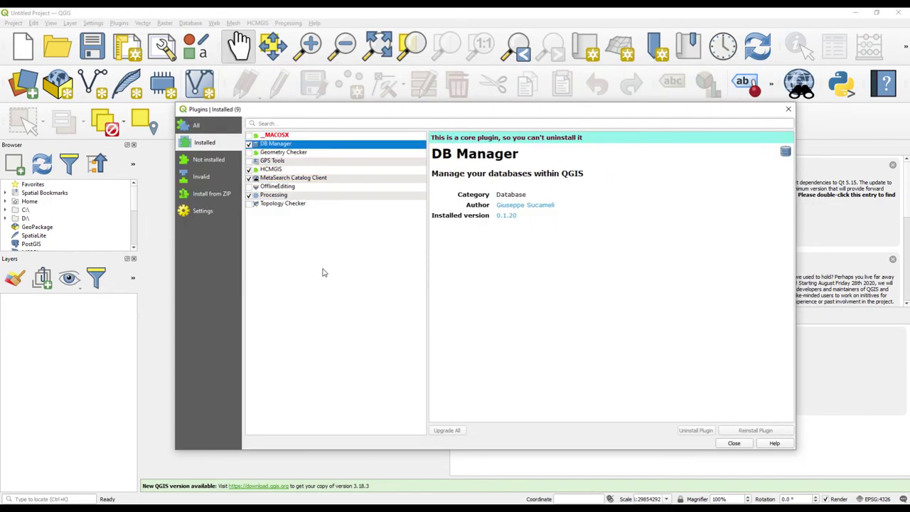
click(282, 187)
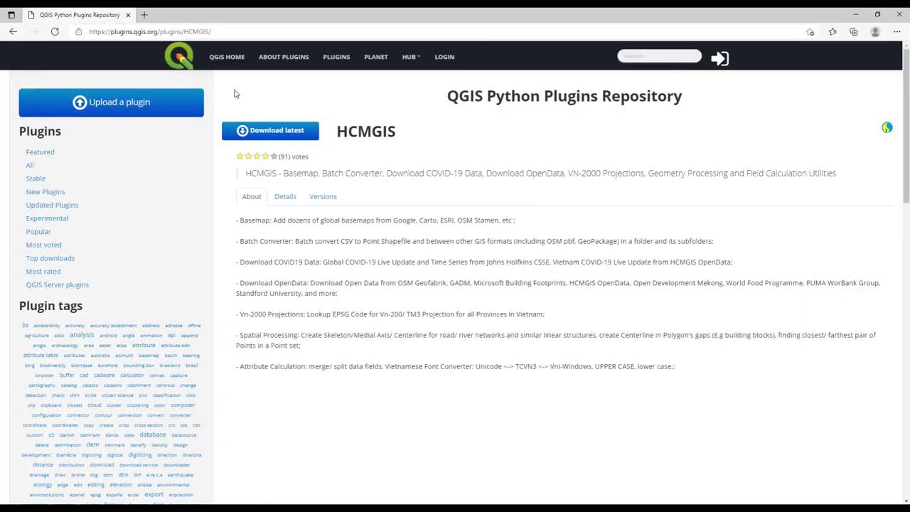
- Go to ABOUT PLUGINS on plugins.qgis.org and scroll through the featured and popular plugins
click(296, 58)
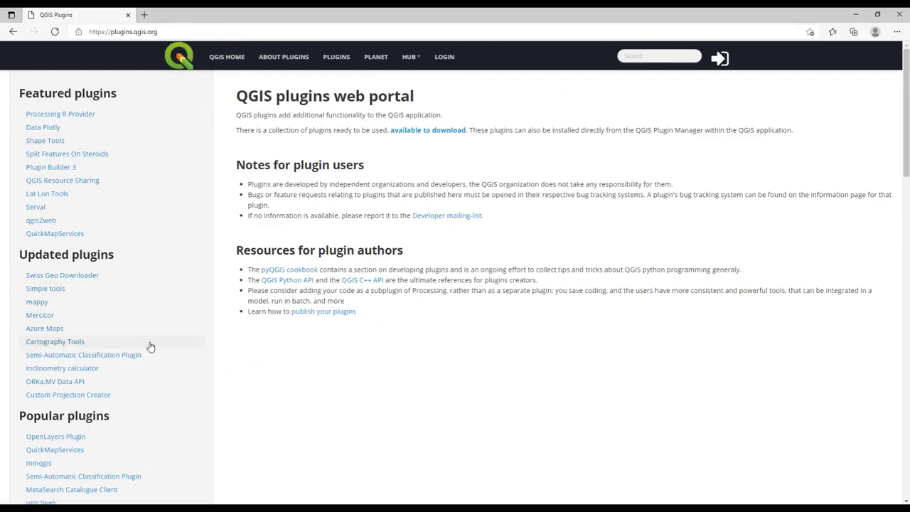
scroll(150, 345, down, 5)
scroll(150, 346, up, 4)
scroll(150, 346, up, 2)
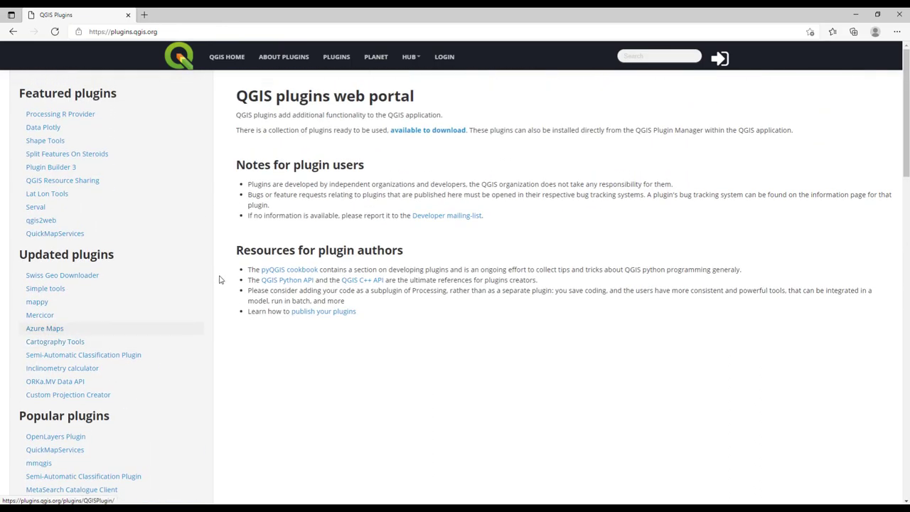